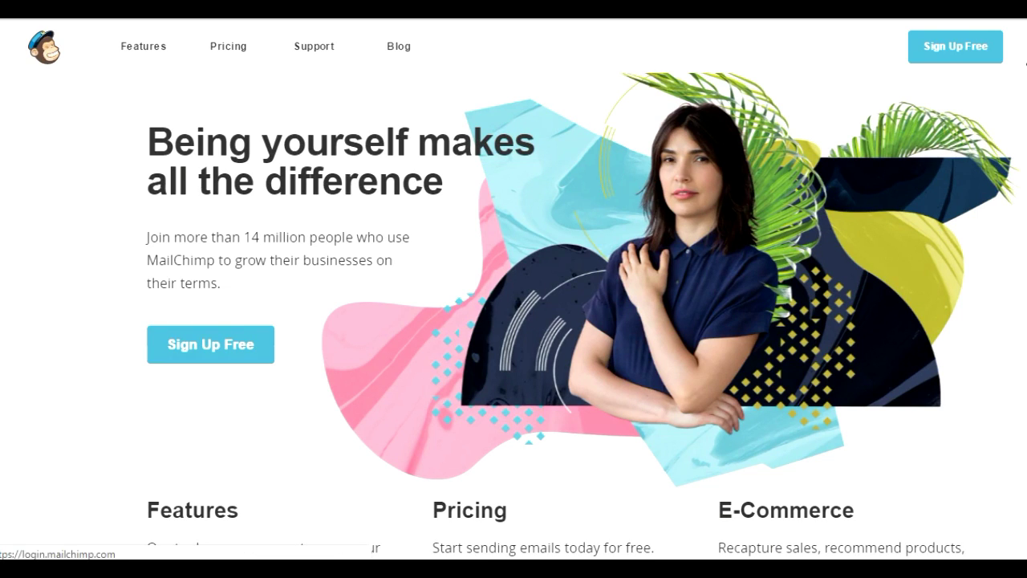
Use the Log In link at the top right of the MailChimp home page to sign in.
left_click(1025, 59)
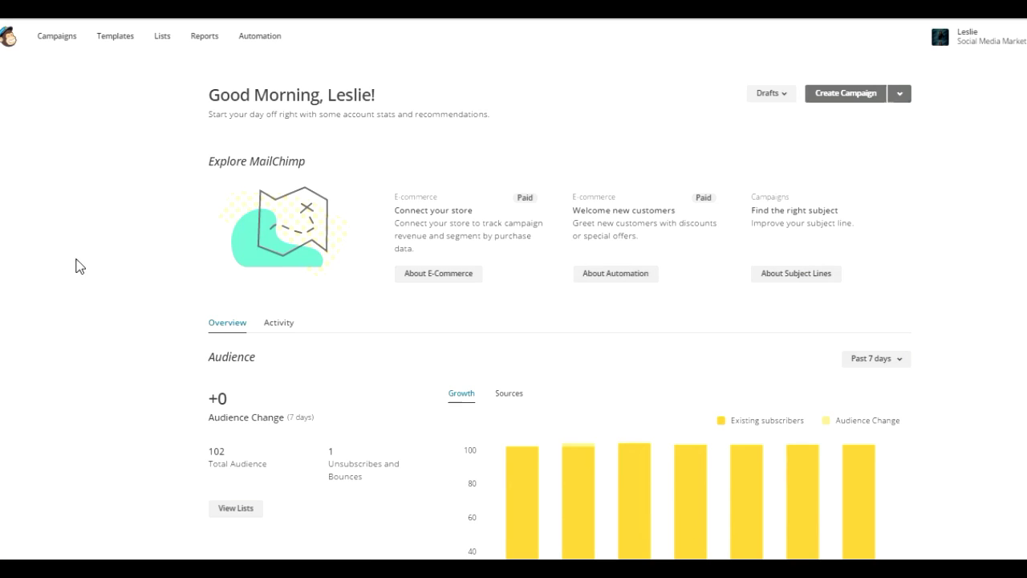
Start a new campaign with Create Campaign on the dashboard.
left_click(61, 47)
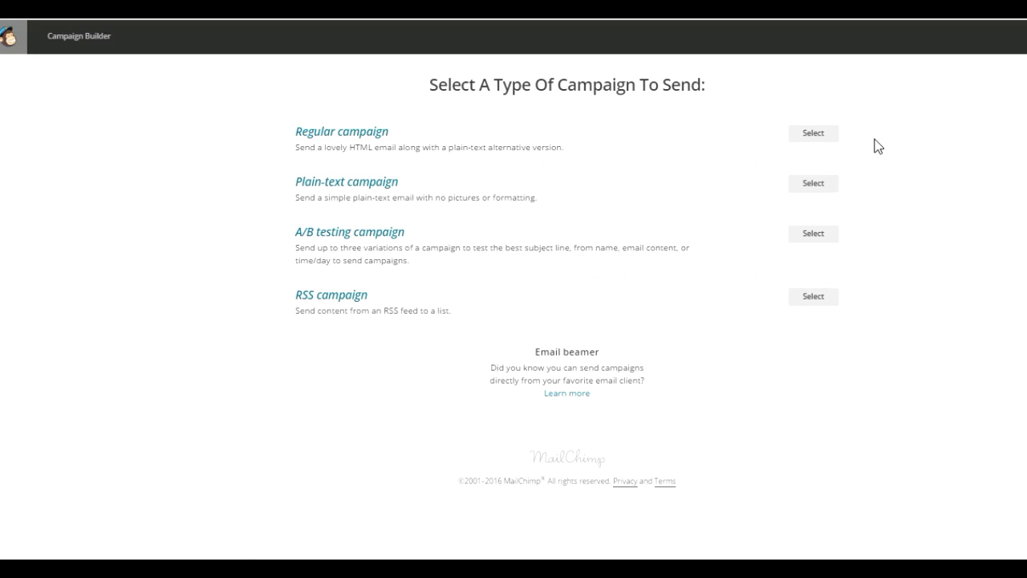
Choose a Regular campaign addressed to the entire Social Media Marketing Tips list (87 recipients).
left_click(812, 136)
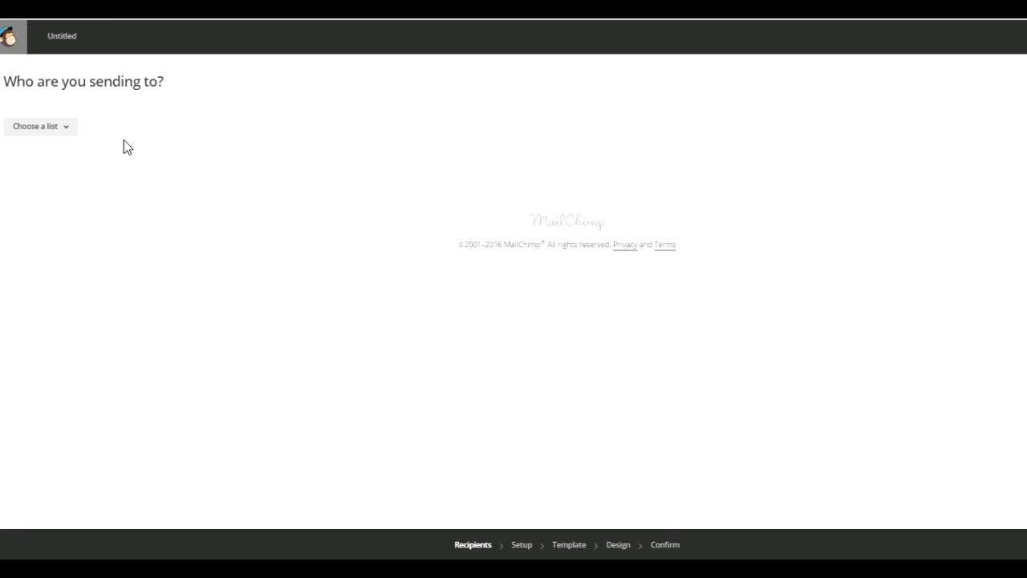
left_click(69, 129)
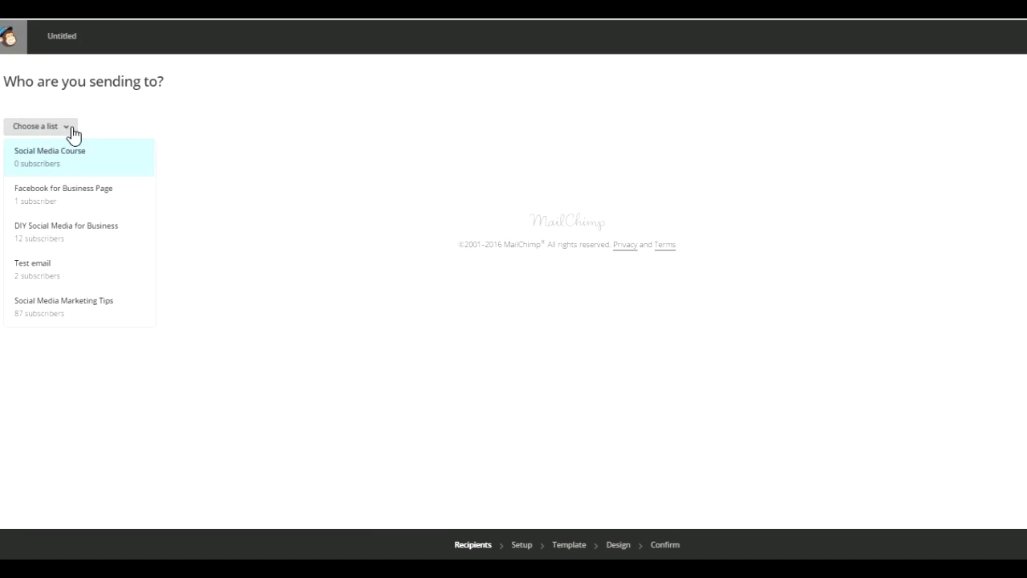
left_click(83, 300)
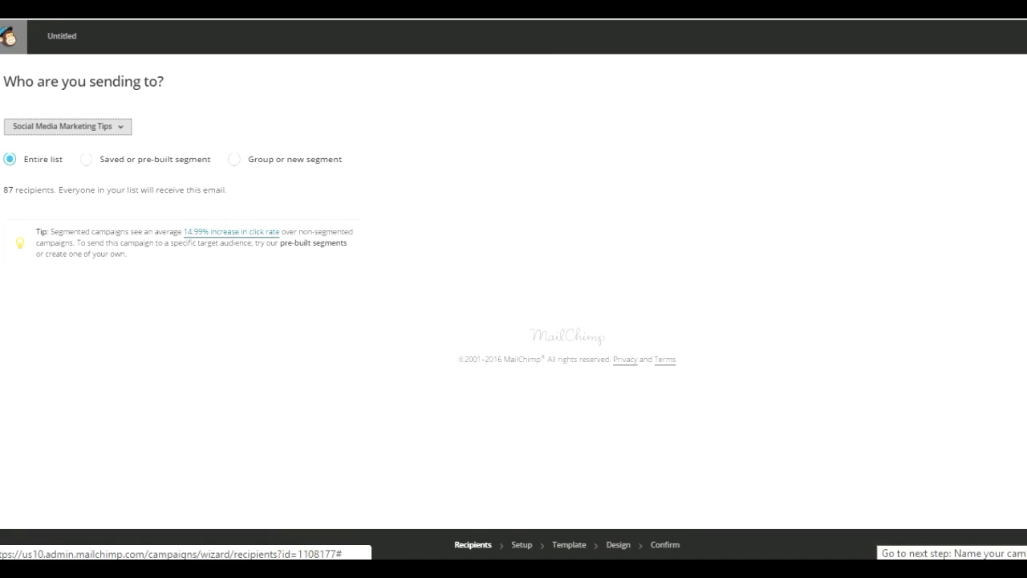
left_click(1014, 544)
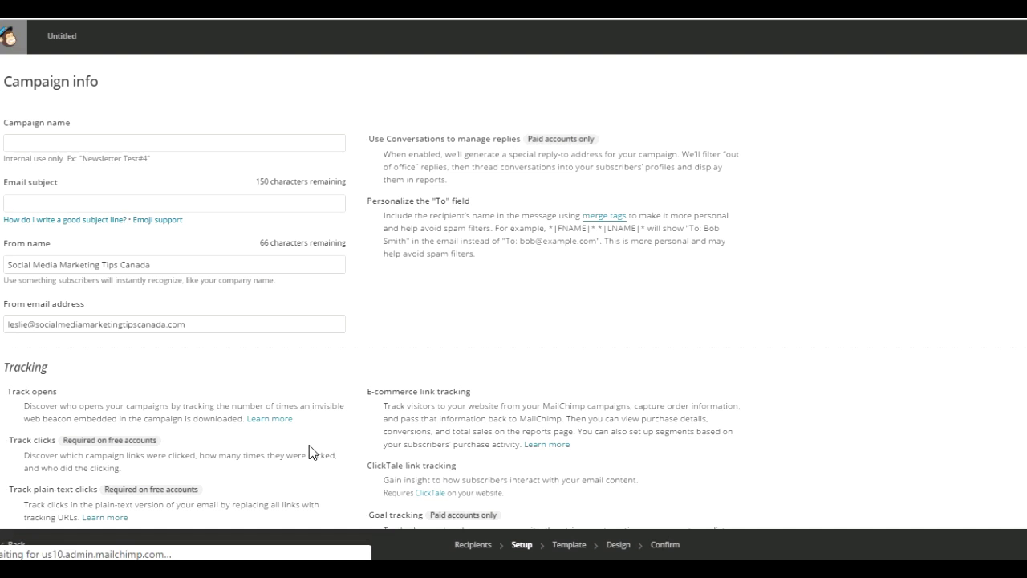
Set the campaign name and email subject to 'test' and continue.
left_click(155, 146)
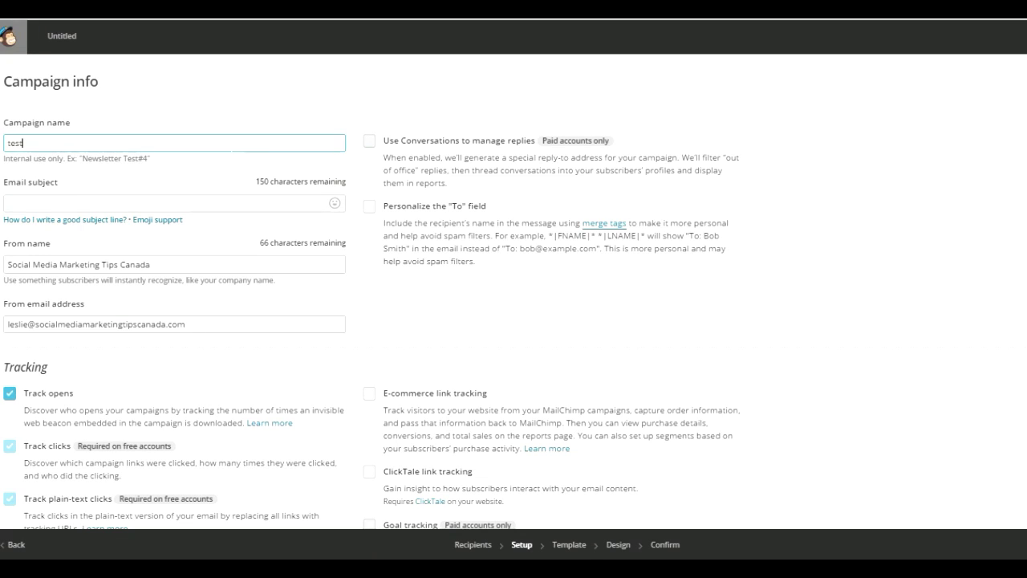
left_click(160, 203)
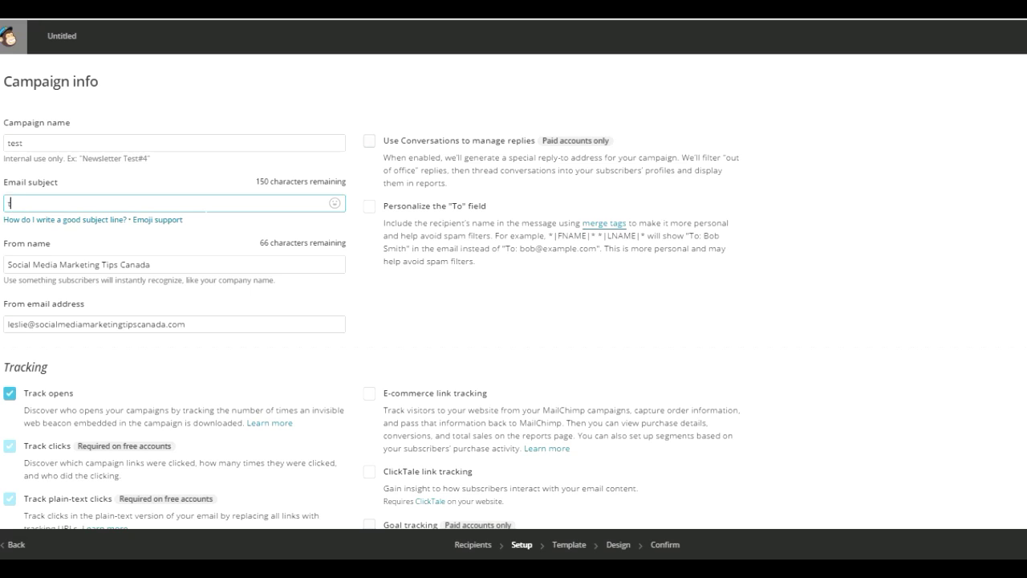
type("test")
key("Return")
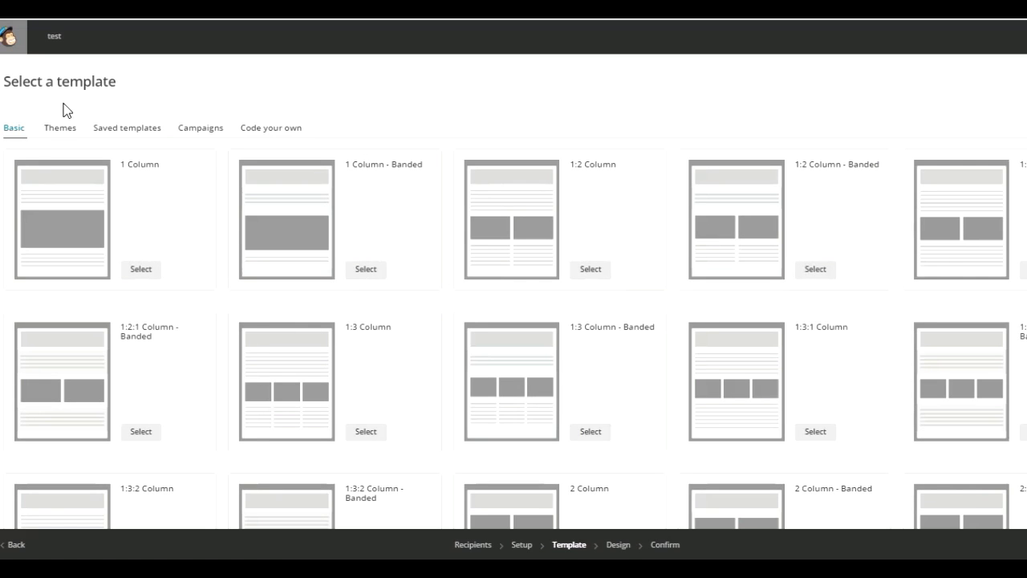
Select the New Collection template from the Themes templates.
left_click(62, 133)
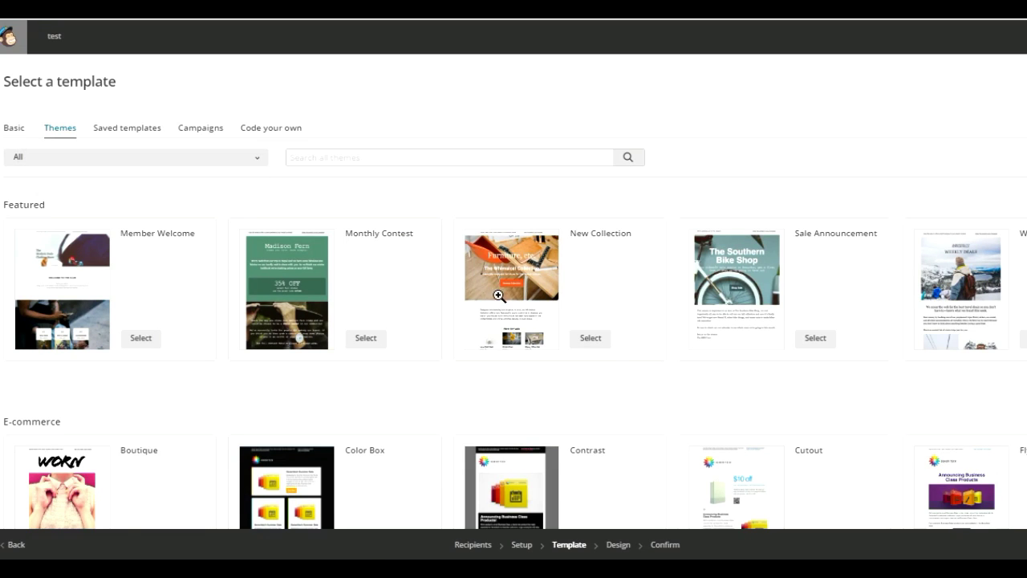
left_click(598, 345)
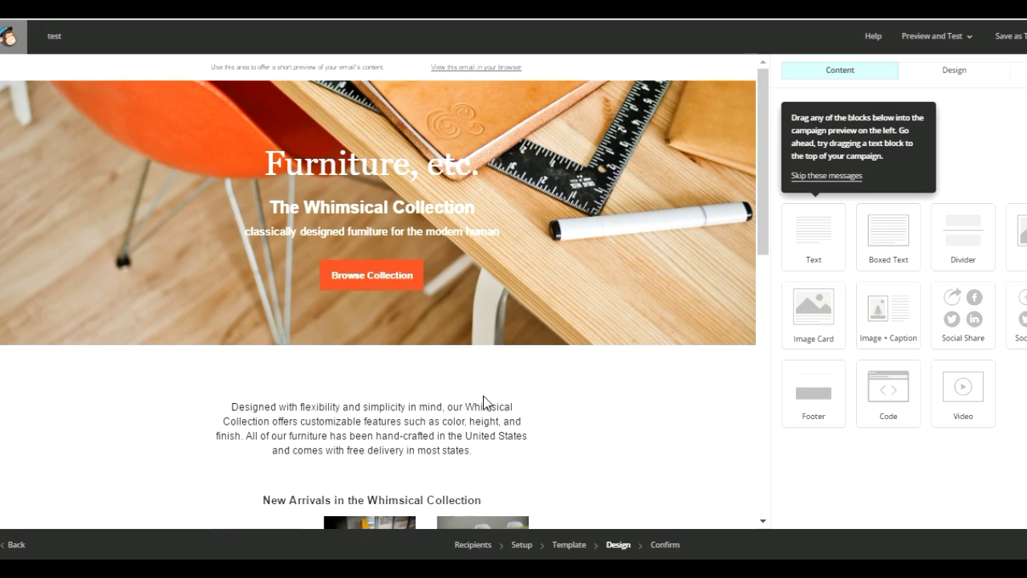
Edit the intro text block and replace all of its content with 'Change this text'.
mouse_move(487, 394)
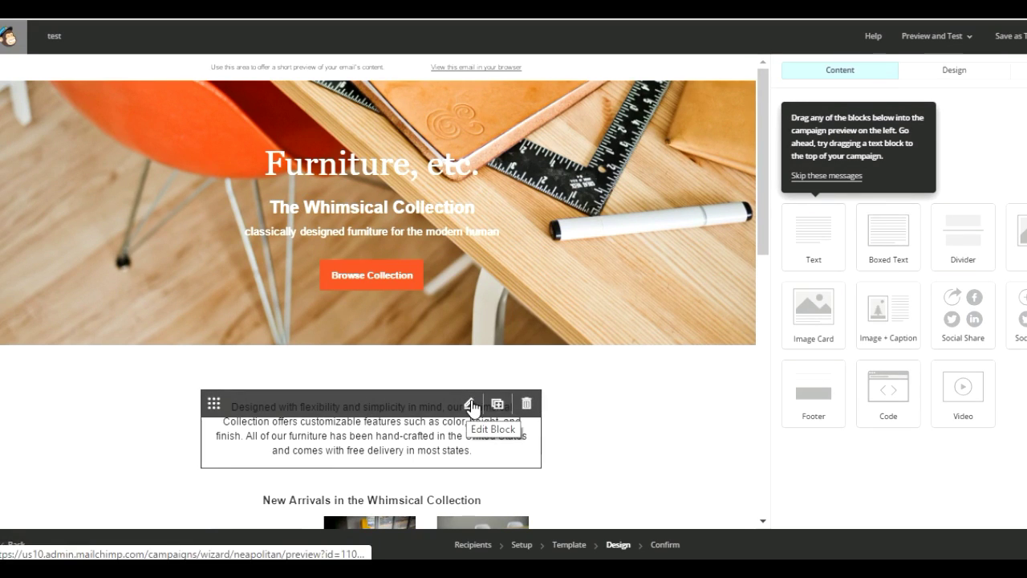
left_click(471, 407)
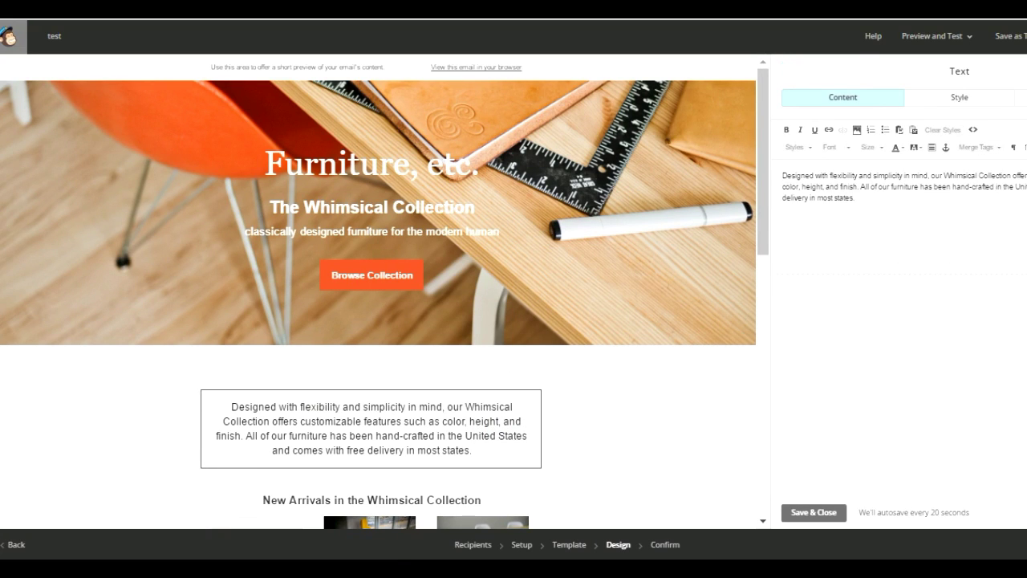
key("ctrl+a")
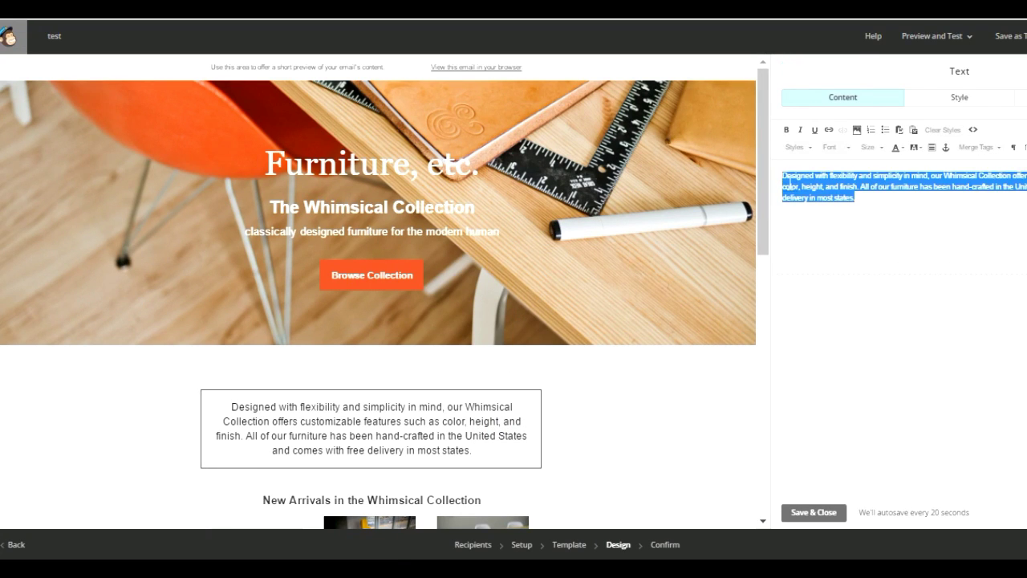
type("Change this text")
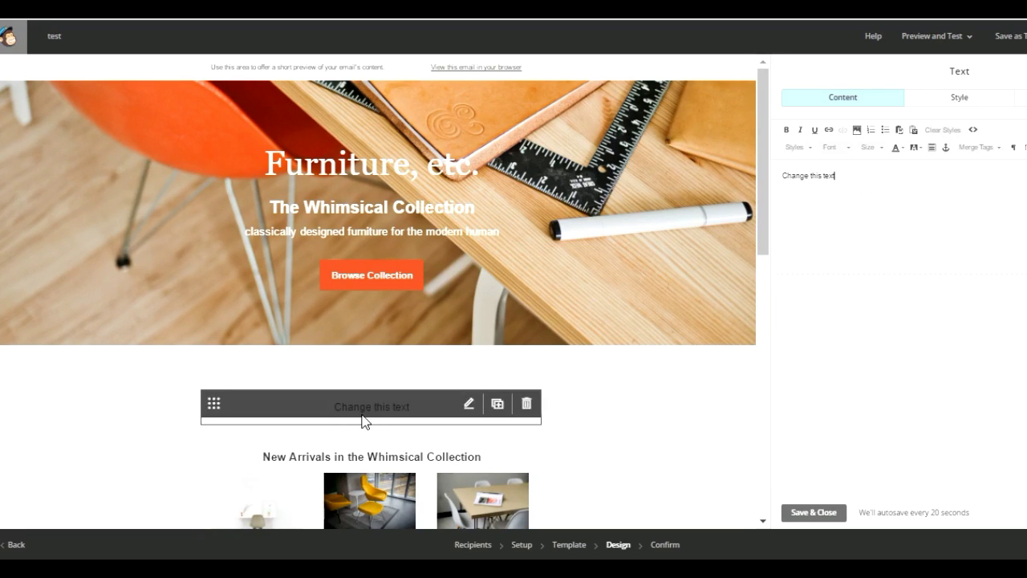
Save the intro, then add a Boxed Text block below it reading 'edit box text'.
left_click(810, 515)
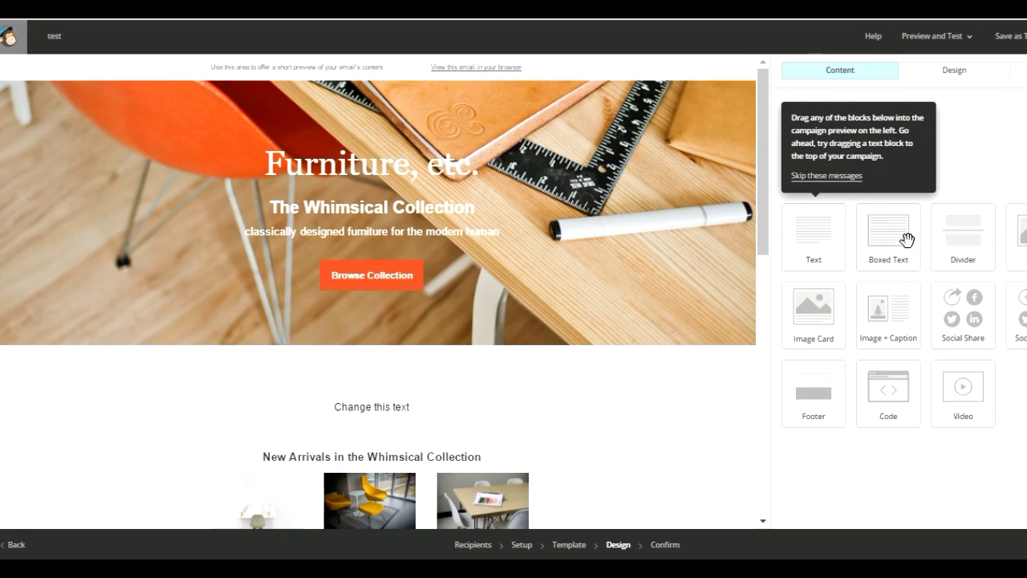
left_click_drag(906, 239, 365, 434)
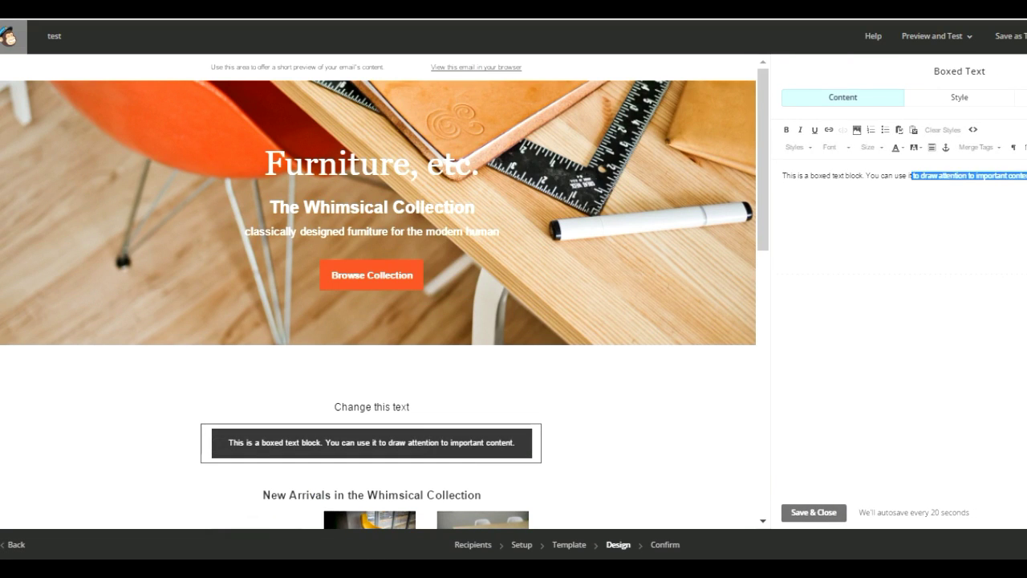
key("ctrl+a")
key("BackSpace")
type("edit box text")
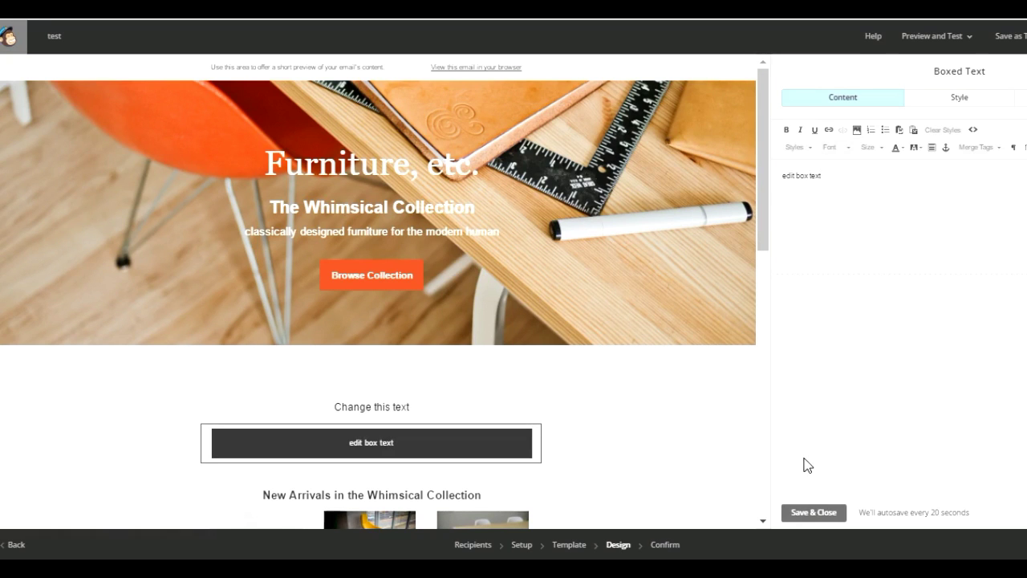
left_click(811, 512)
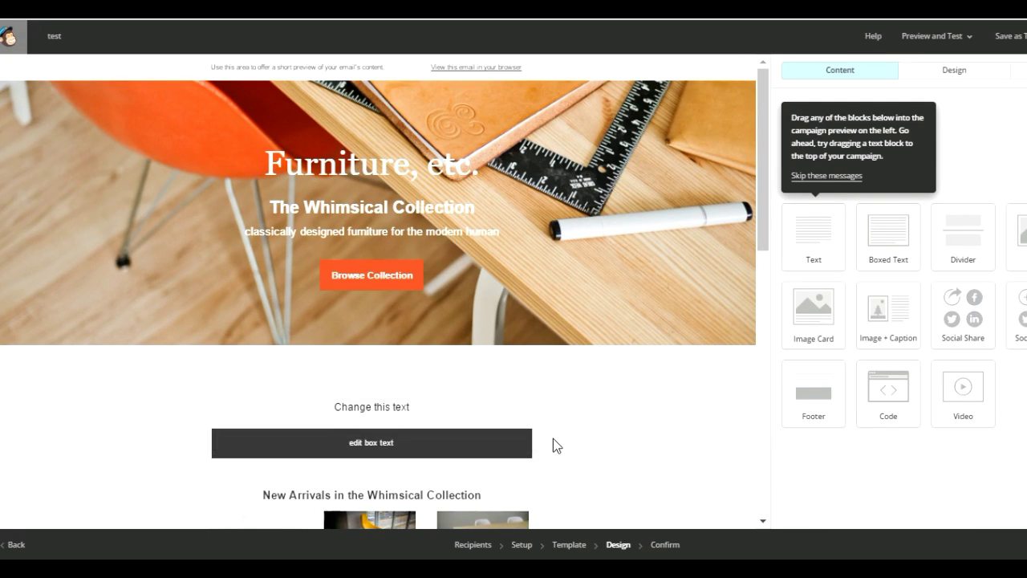
Open the Nomad Office Set caption editor, select caption text, and open the image Alt field.
left_click_drag(760, 211, 763, 276)
mouse_move(223, 321)
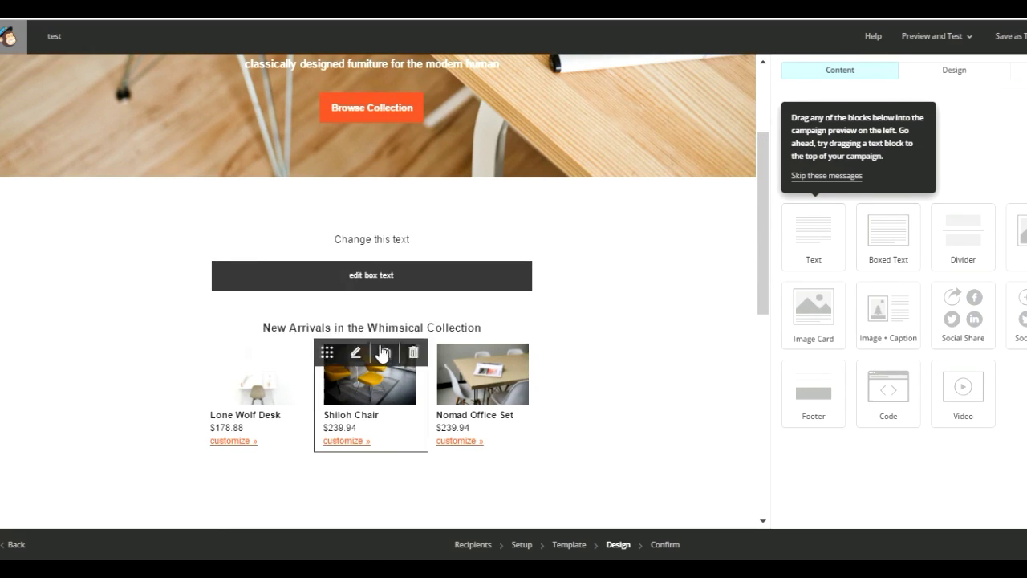
mouse_move(472, 358)
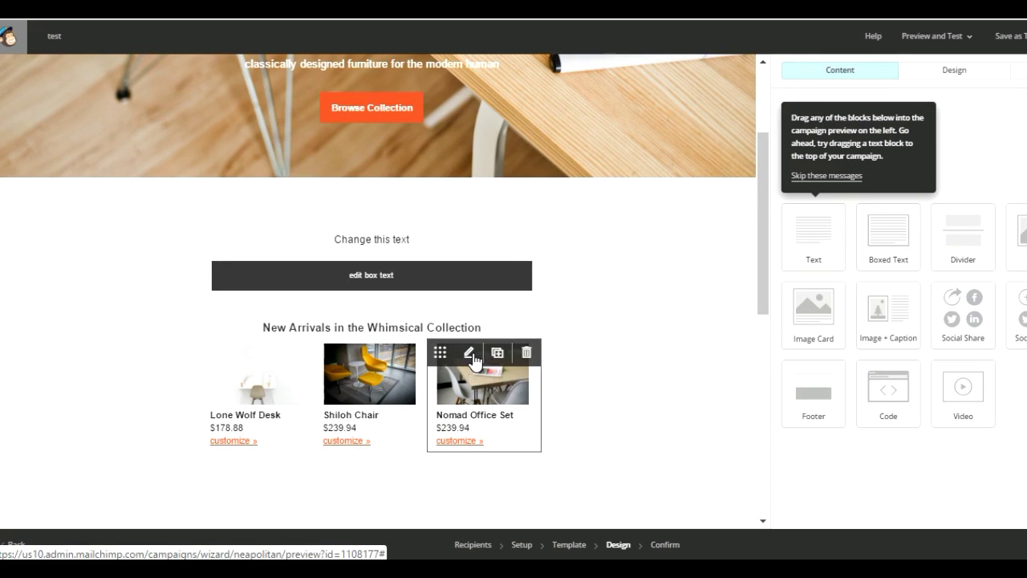
left_click(471, 355)
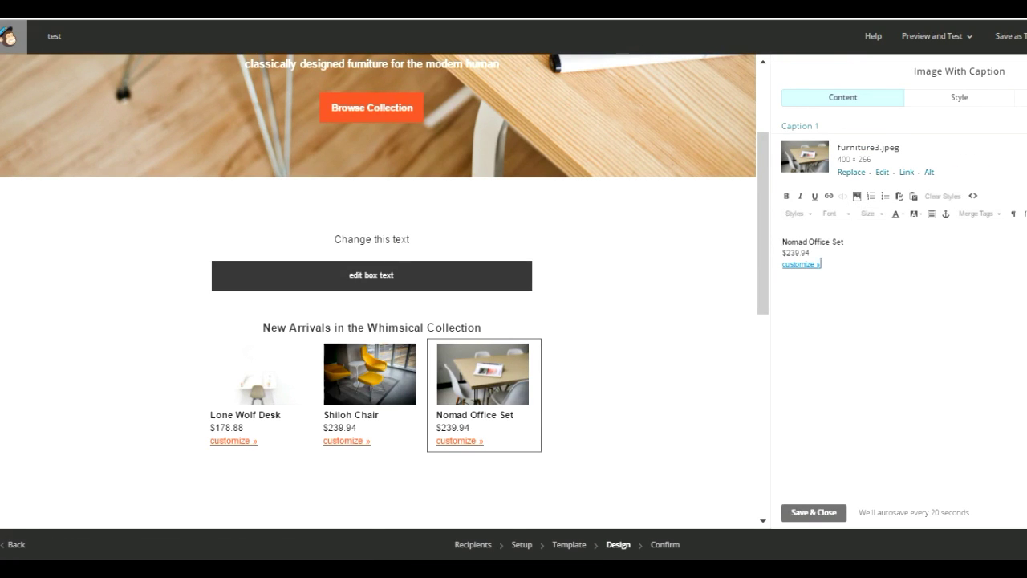
left_click_drag(820, 264, 793, 263)
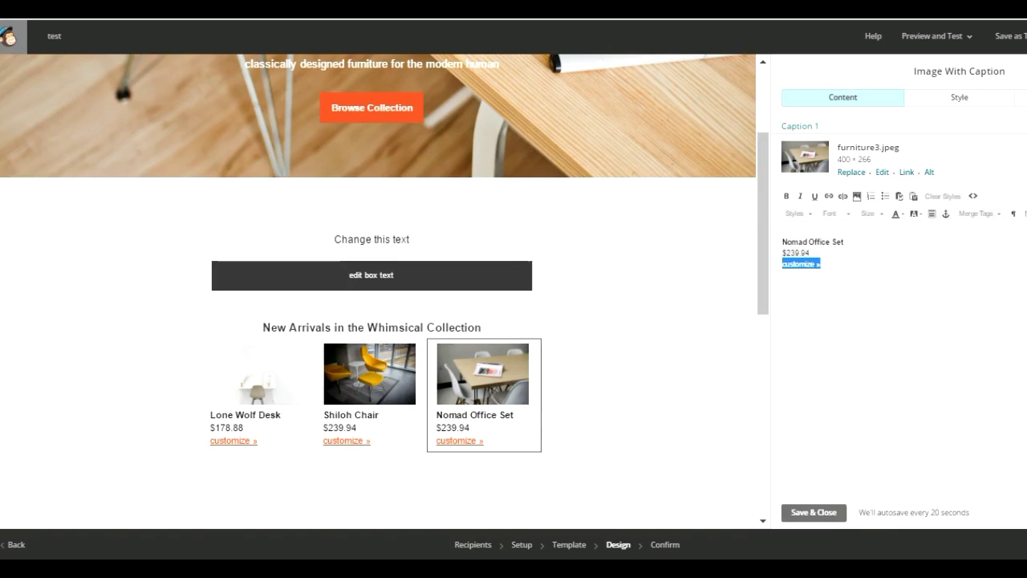
left_click_drag(809, 253, 782, 240)
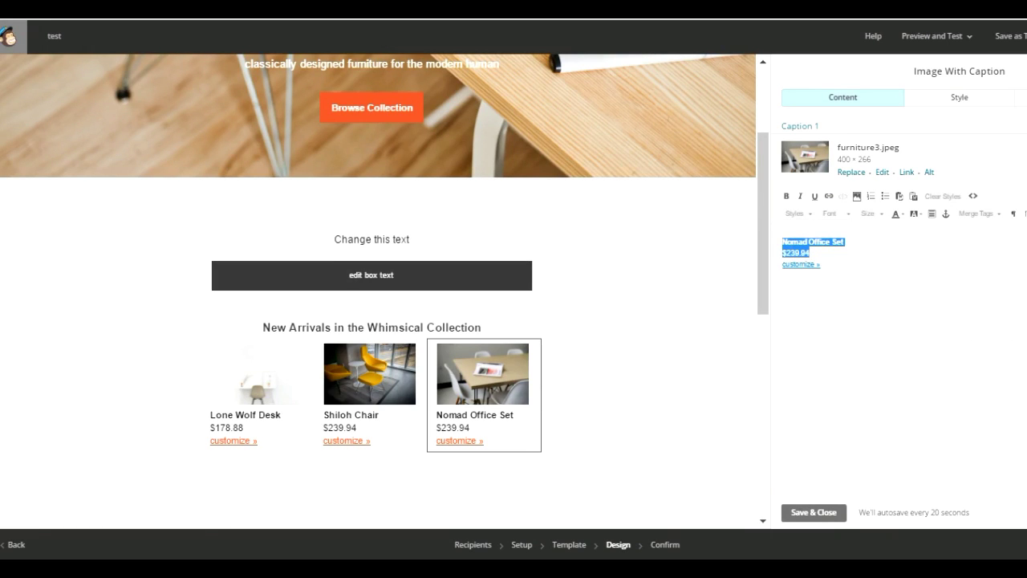
left_click(801, 263)
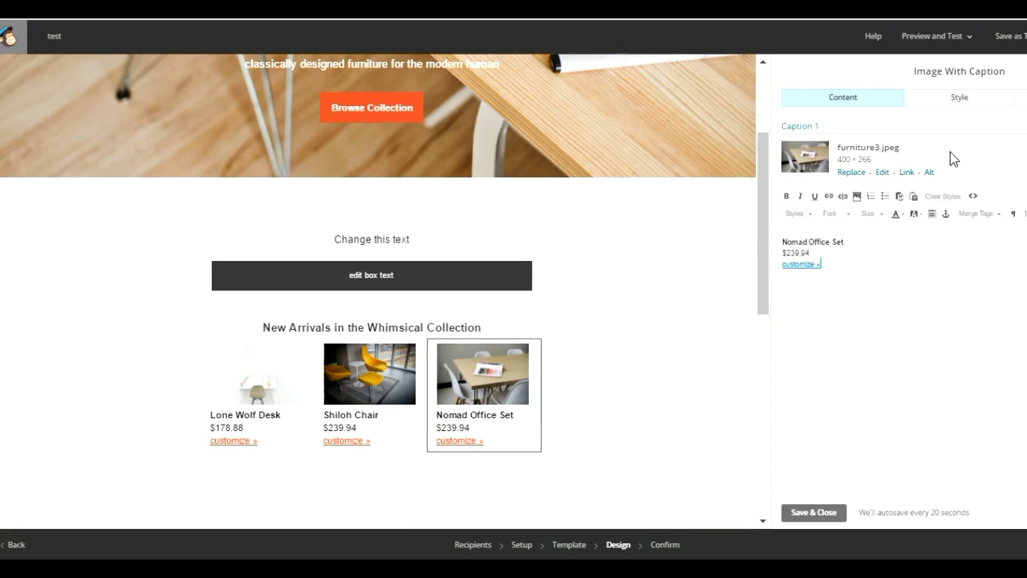
left_click(931, 172)
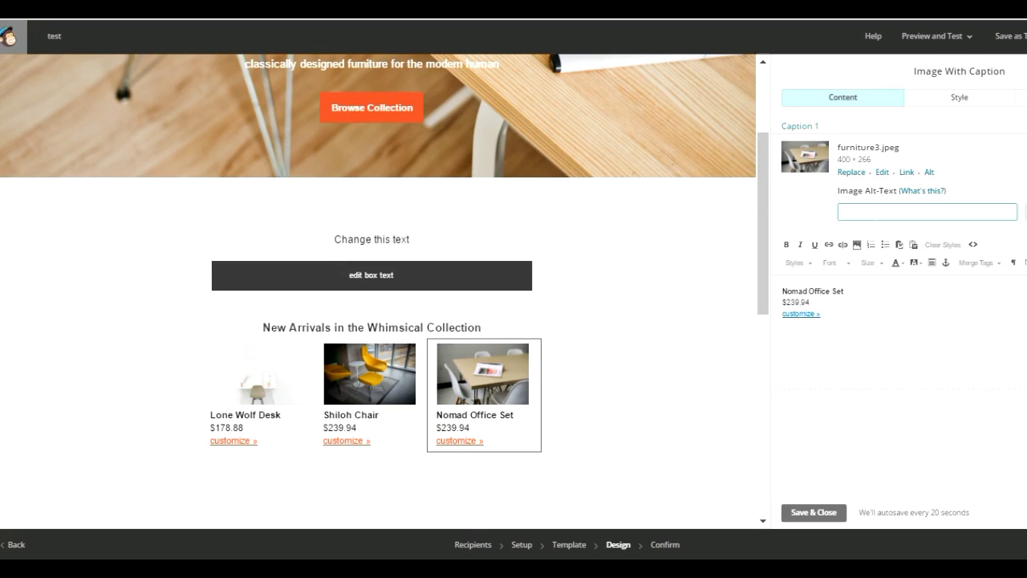
mouse_move(512, 384)
Save and close the product editor, then open the Preview and Test menu.
left_click(814, 514)
scroll(766, 245, "down", 4)
scroll(773, 344, "up", 6)
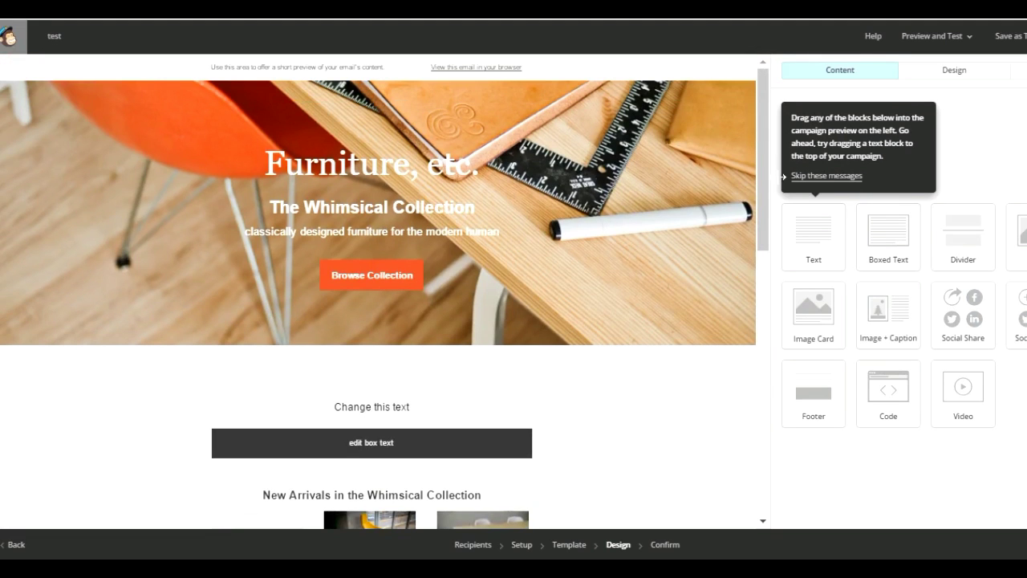
left_click(976, 45)
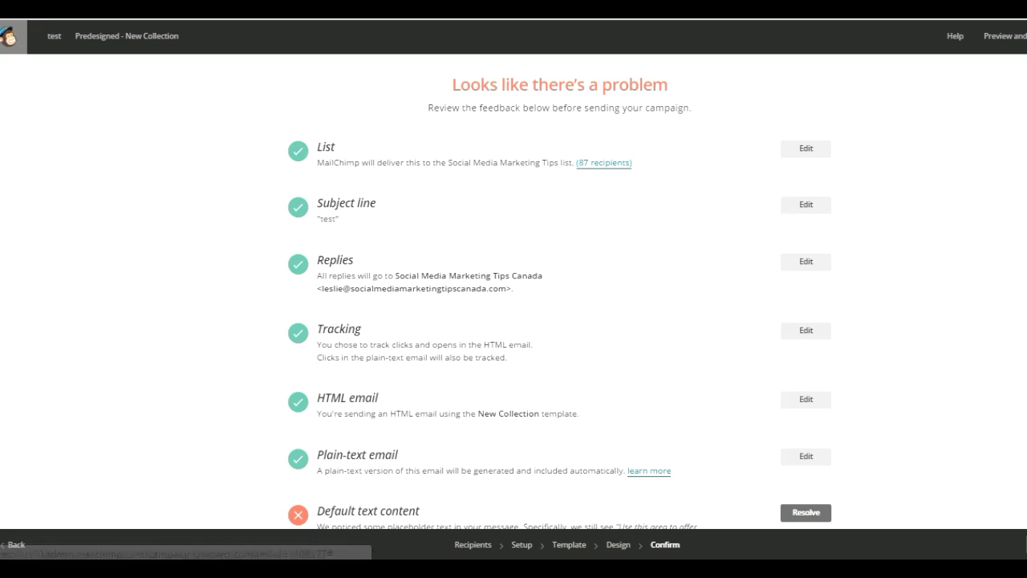
Scroll the Confirm checklist to the leftover 'Use this area to offer a short preview' warning.
scroll(514, 321, "down", 3)
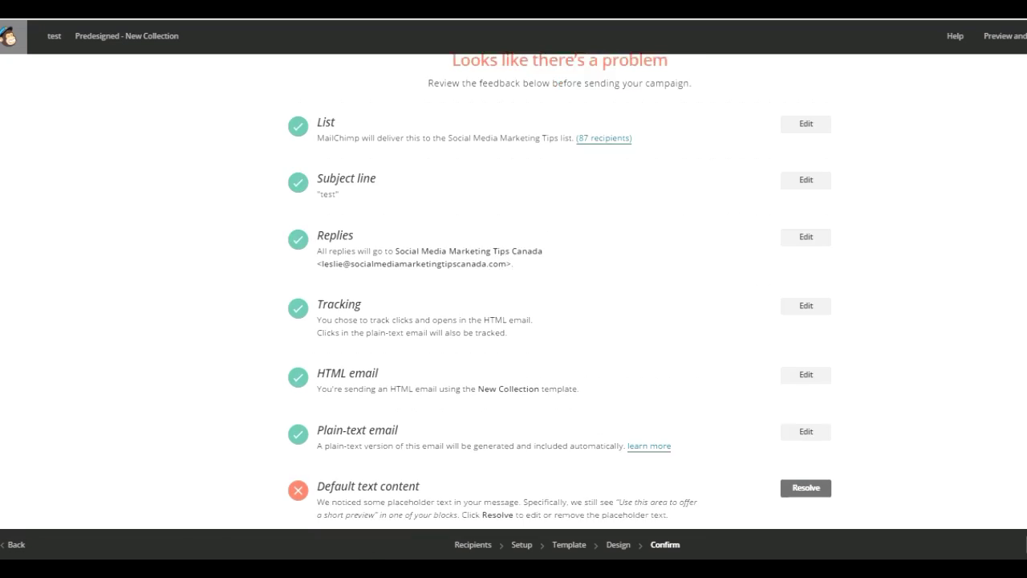